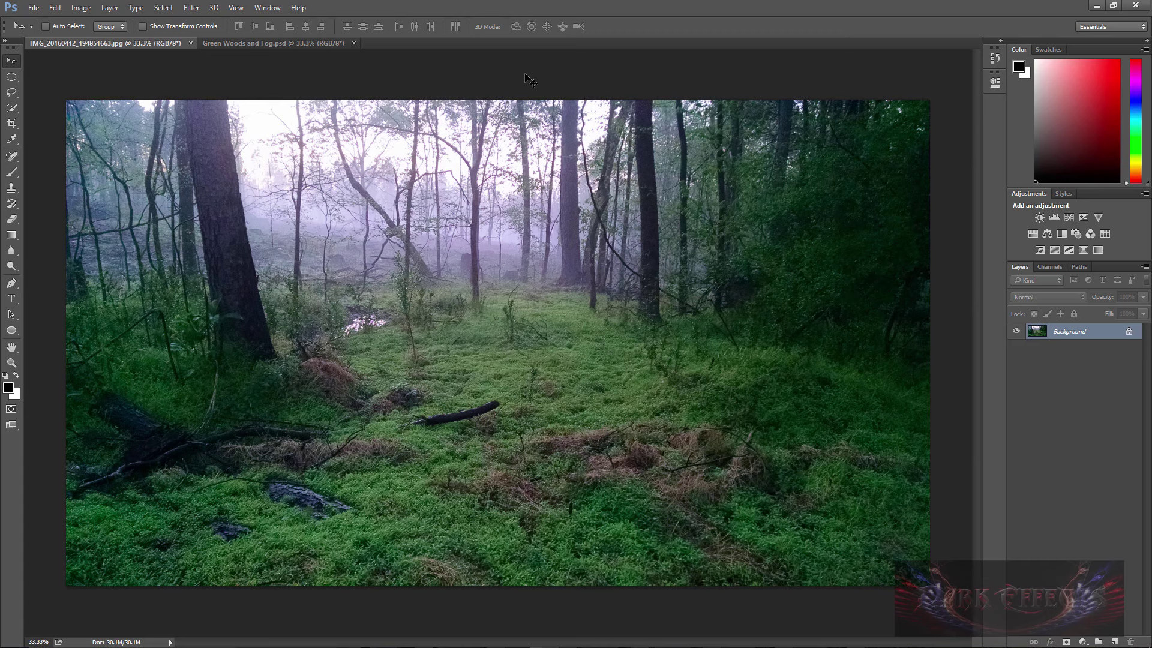
- Switch between the bright original JPG and the darker Green Woods and Fog.psd to compare them
left_click(277, 43)
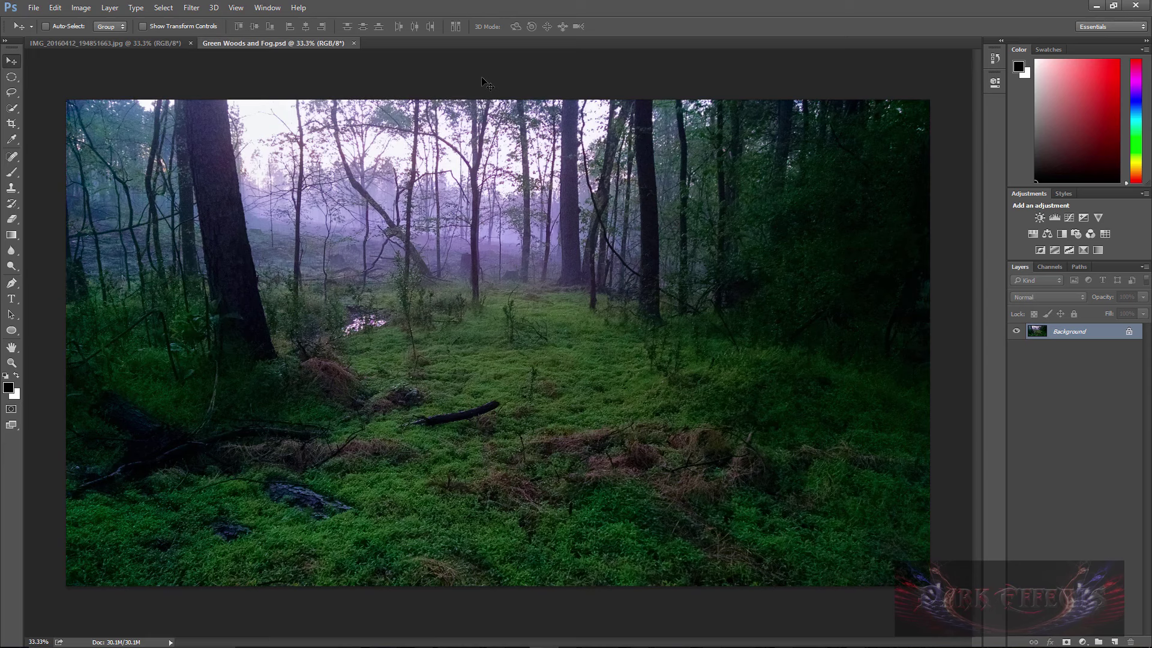
left_click(102, 43)
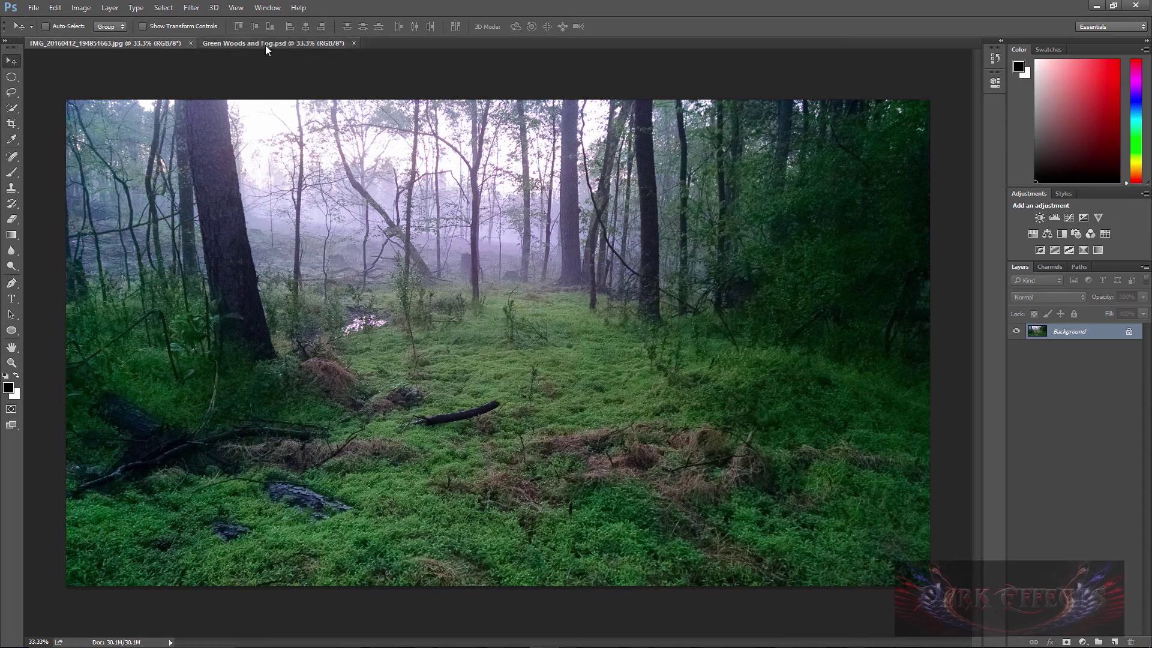
left_click(266, 48)
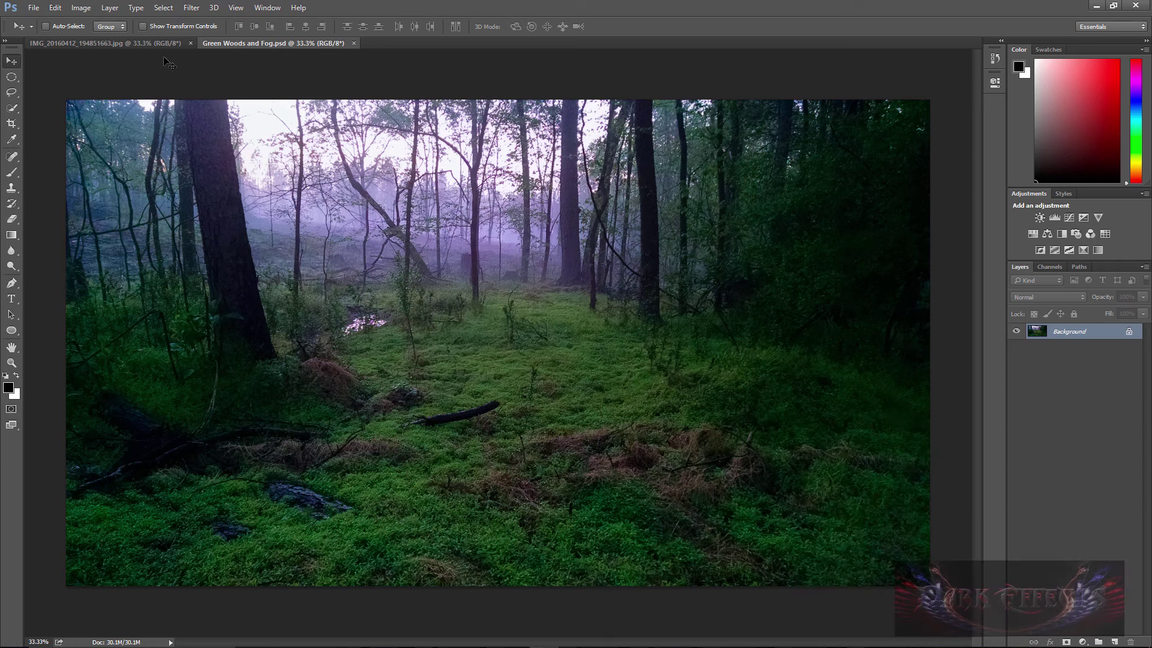
- Close Green Woods and Fog and the original photo, discarding changes to the original
left_click(353, 43)
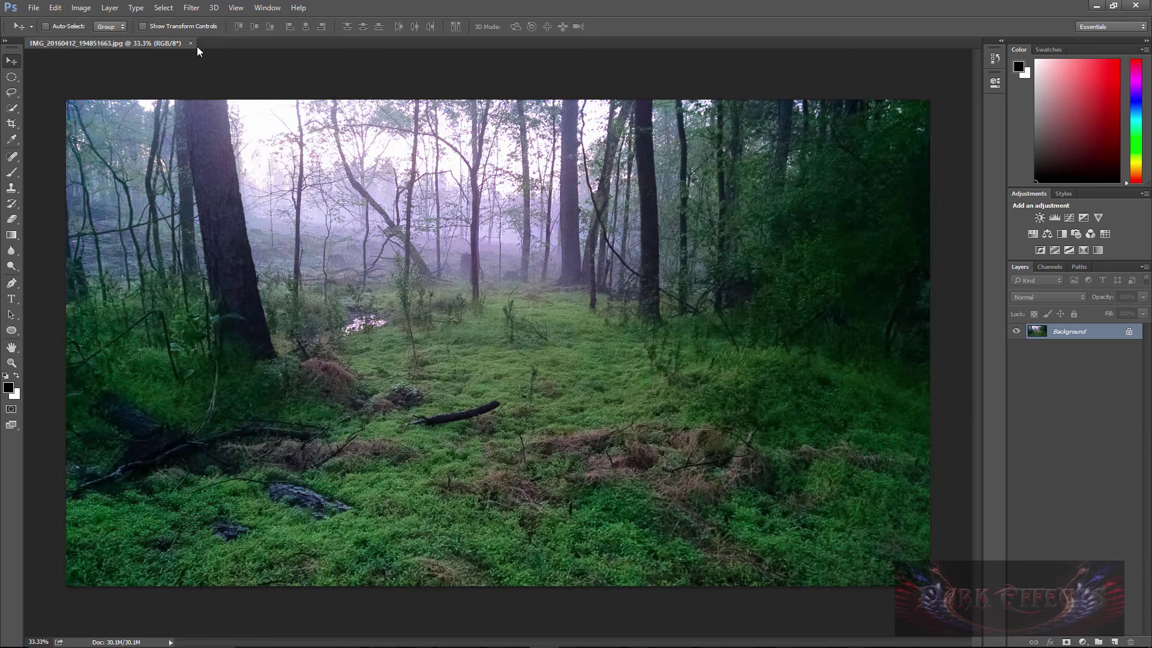
left_click(195, 43)
left_click(561, 247)
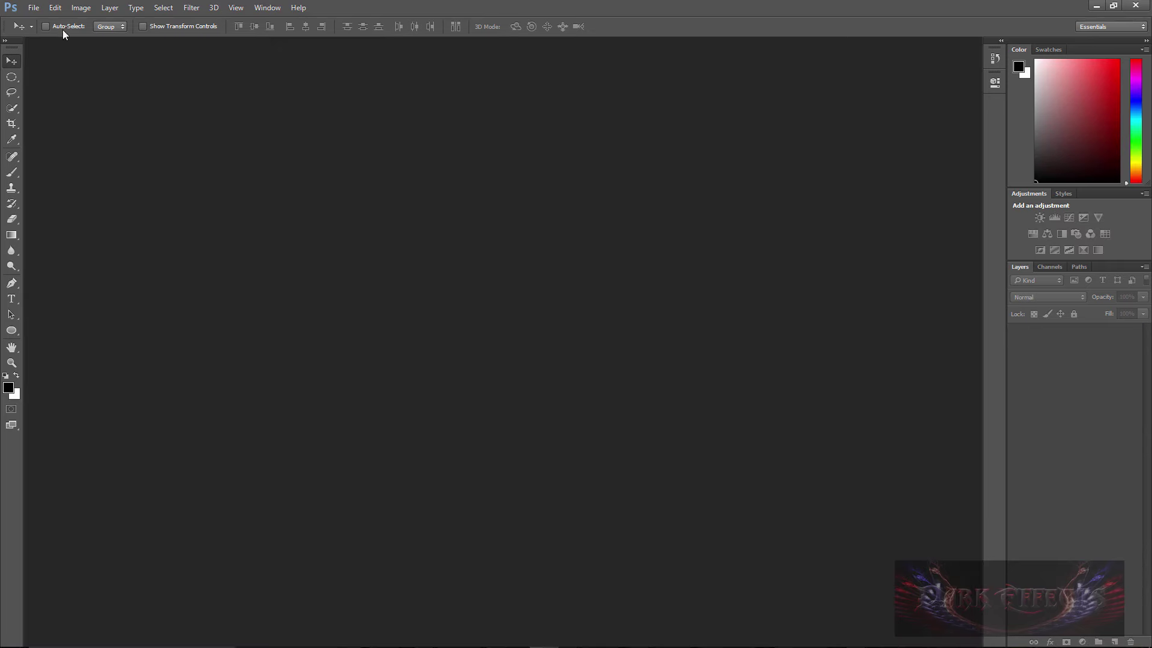
- Choose IMG_20160412_194851663.jpg to open with the file type set to Camera Raw
left_click(36, 9)
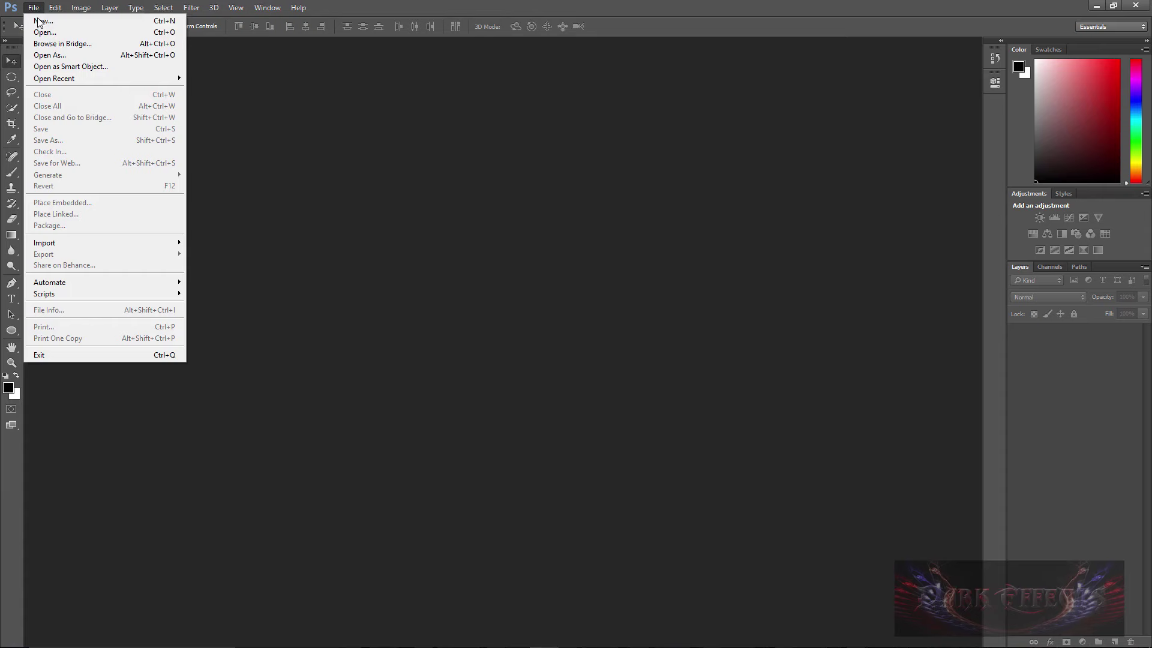
left_click(60, 57)
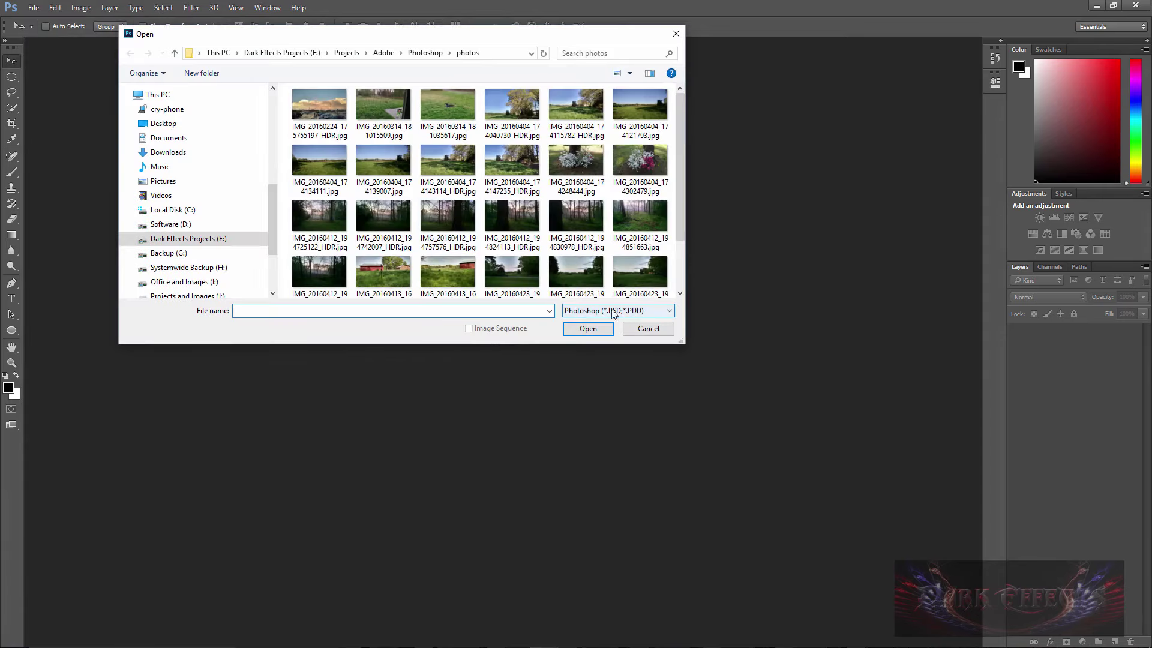
left_click(630, 312)
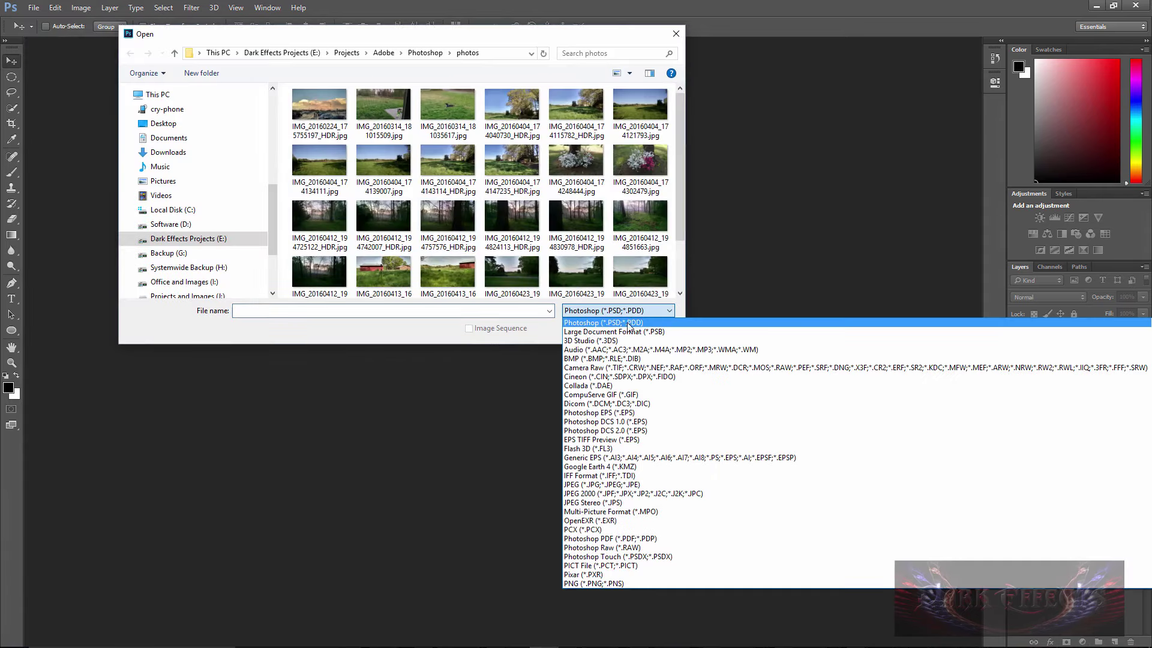
left_click(611, 368)
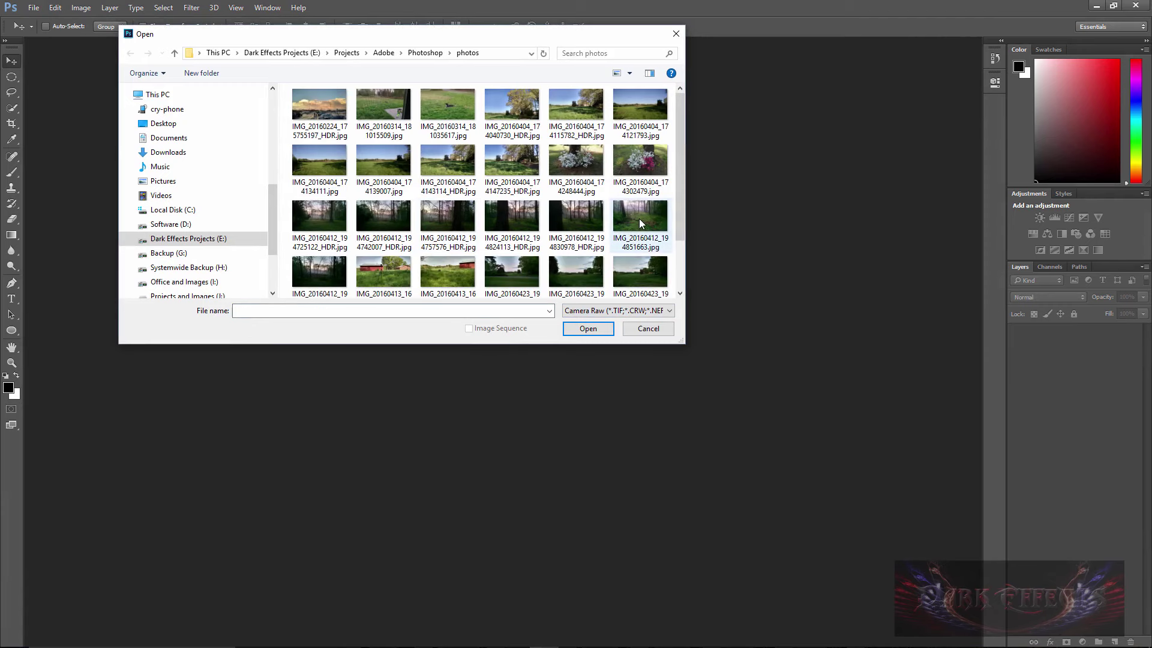
left_click(639, 219)
- Open the photo in Camera Raw and enter Temperature -13, Tint -3 and Exposure -0.65
double_click(645, 219)
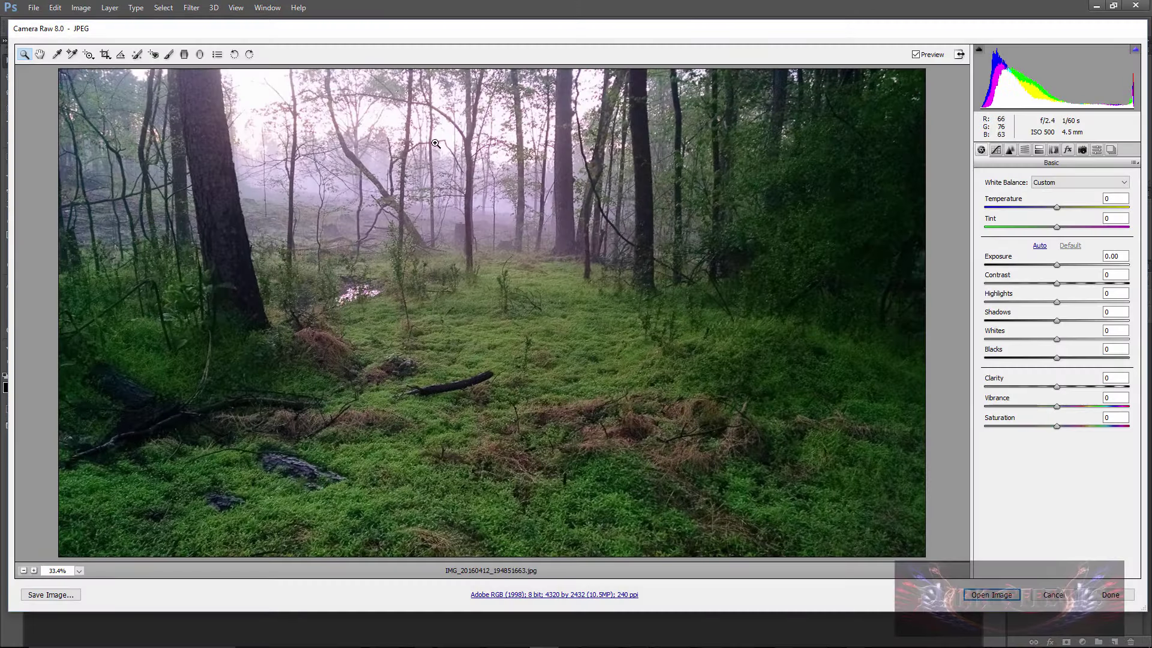
left_click_drag(501, 34, 502, 31)
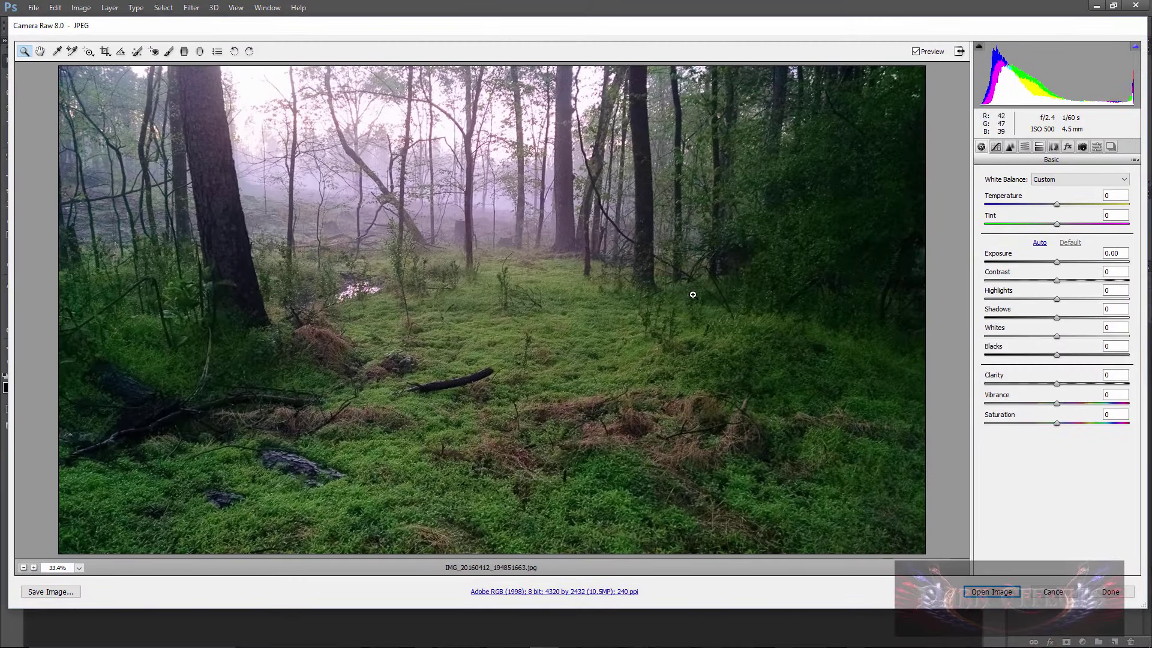
left_click(1078, 197)
type("-13")
key("Return")
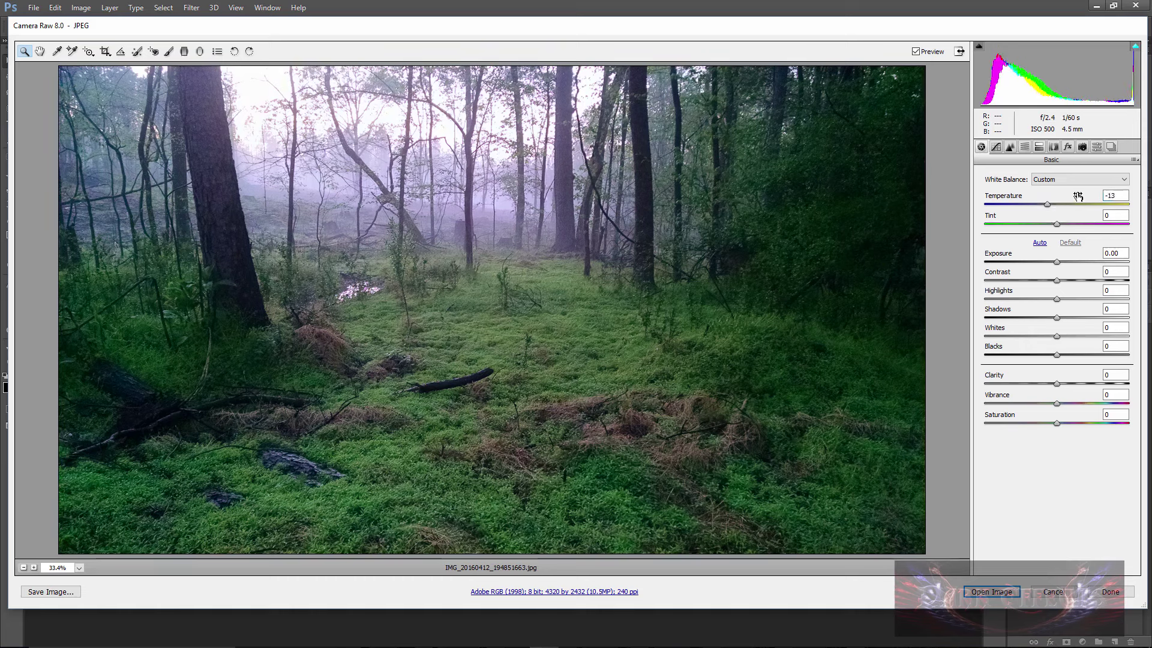
left_click(1095, 217)
type("-3")
key("Return")
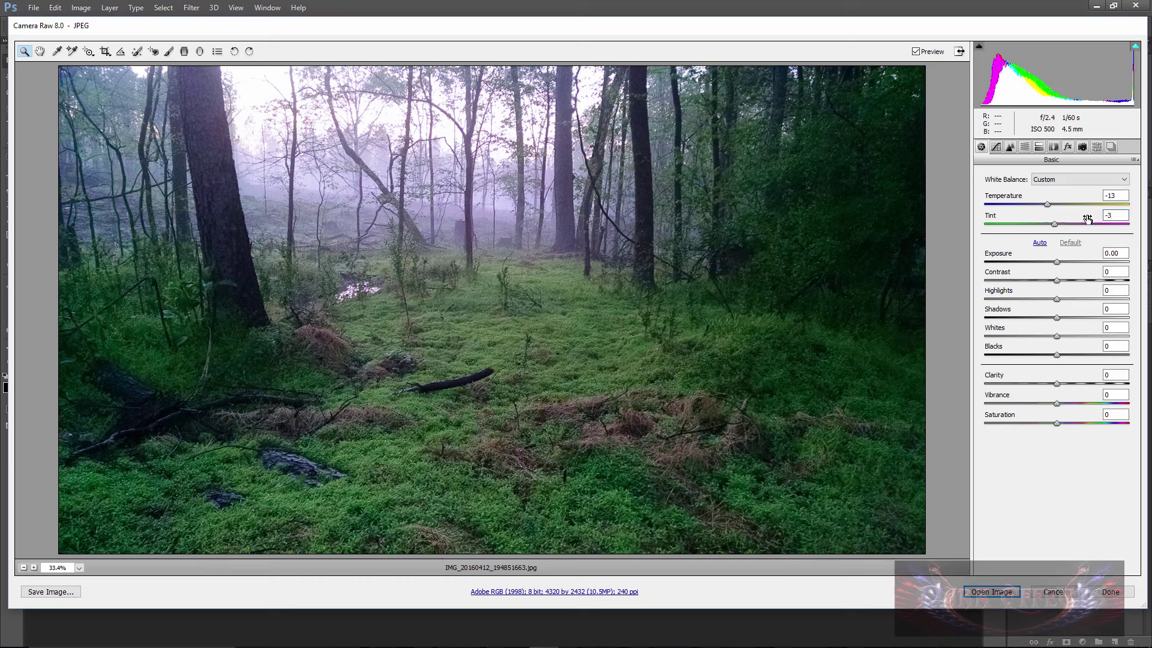
left_click(1124, 252)
type("-0.65")
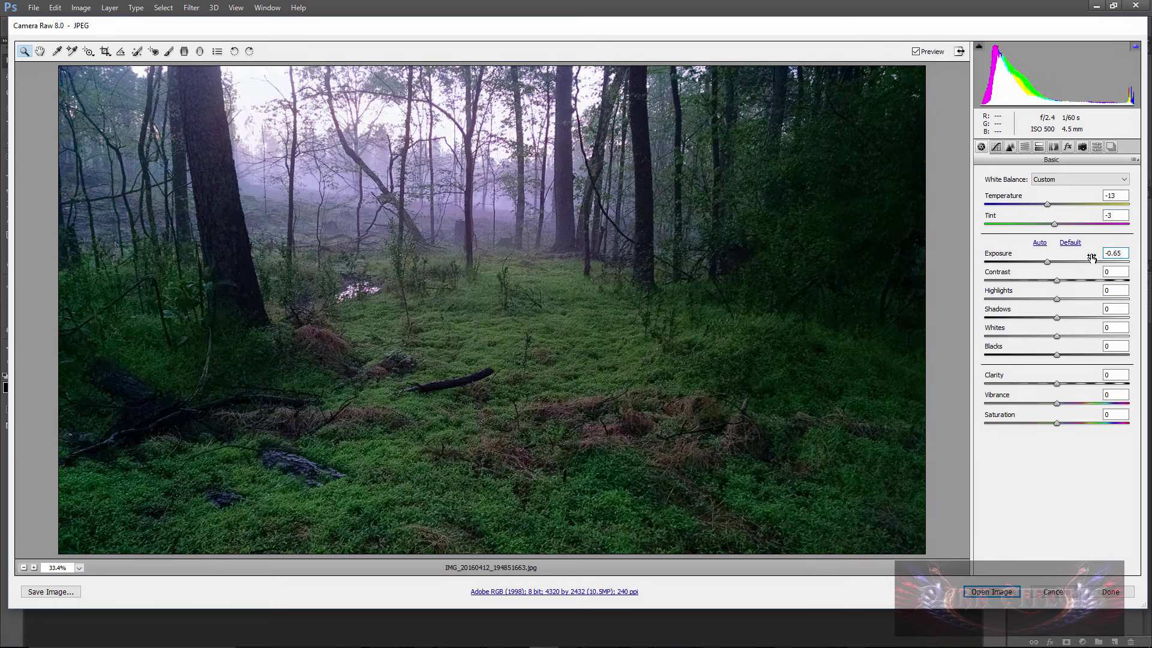
- Set Contrast to +26, Highlights to -23 and Whites to +20
double_click(1118, 271)
type("26")
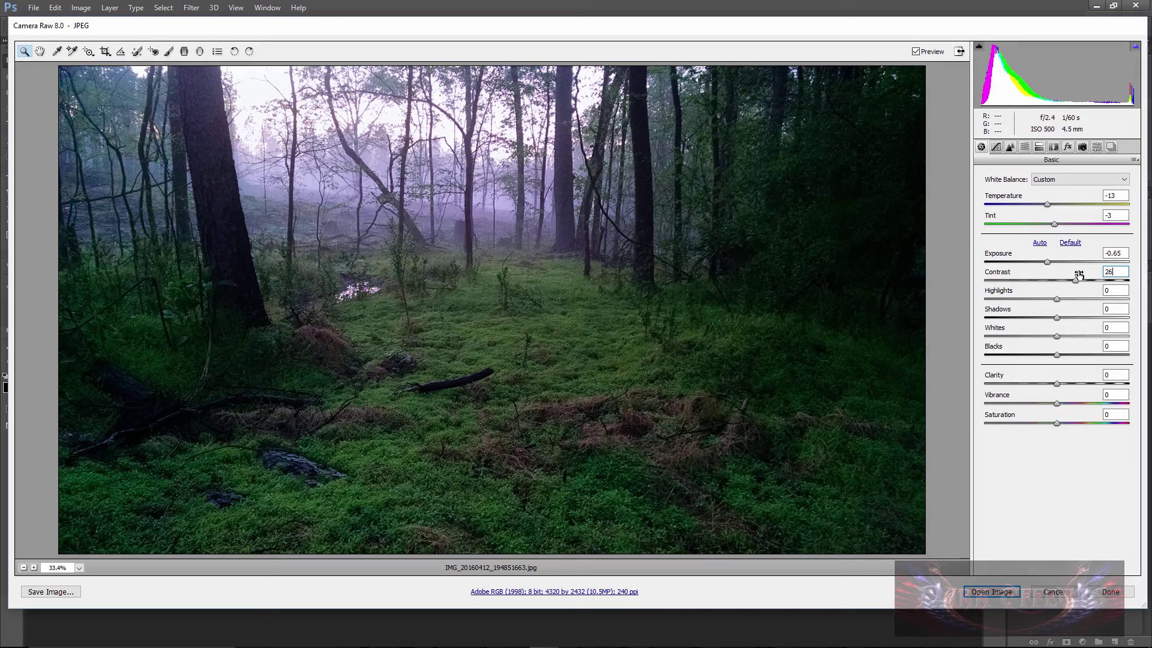
left_click(1114, 291)
double_click(1119, 291)
type("-23")
left_click(1116, 328)
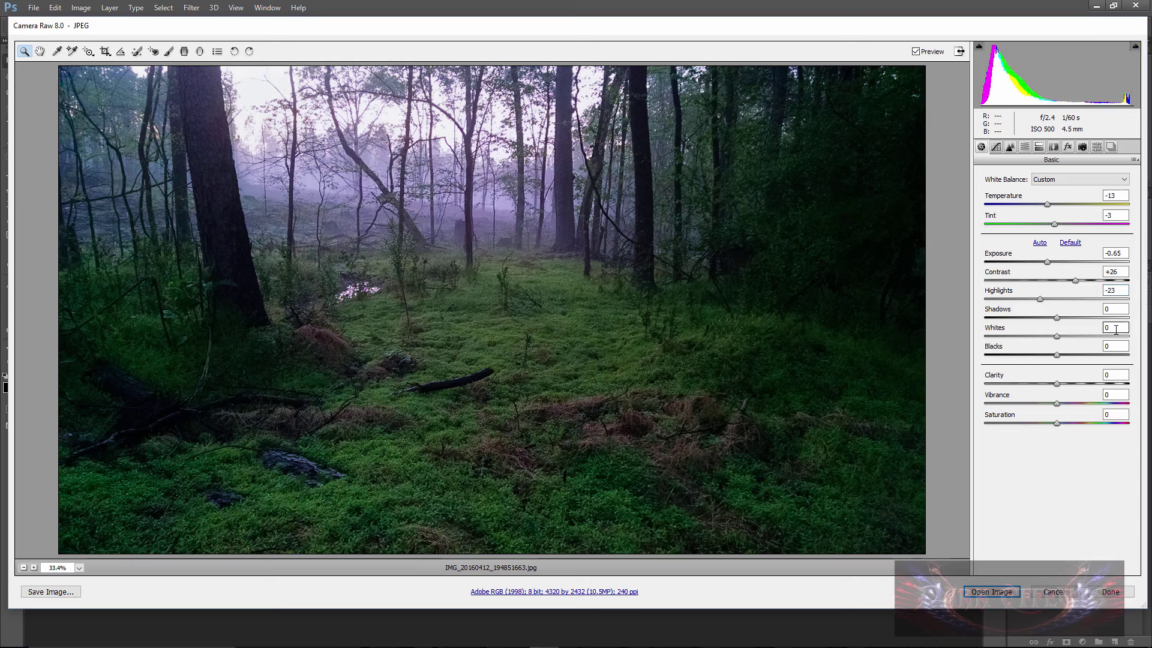
type("20")
key("Return")
- Set Blacks -1, Clarity -4, Vibrance +14, Saturation +8, then toggle Preview to compare
left_click(1119, 346)
key("Down")
key("Tab")
type("-4")
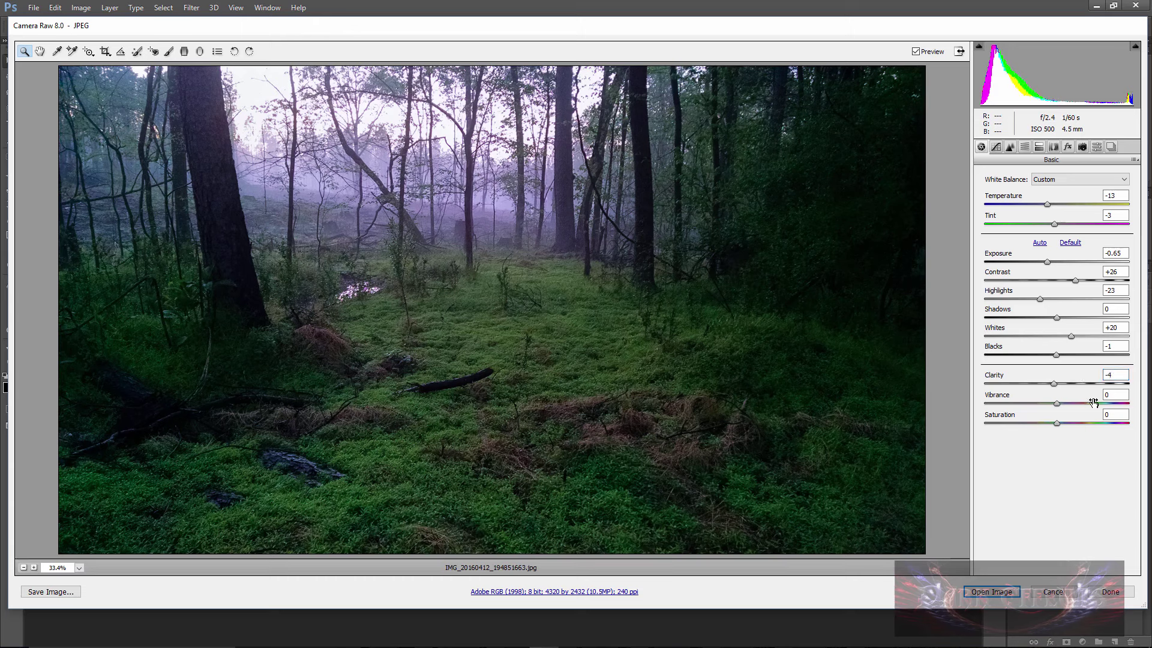
left_click(1116, 396)
left_click_drag(1069, 395, 1077, 394)
left_click(1122, 415)
left_click(1122, 416)
type("8")
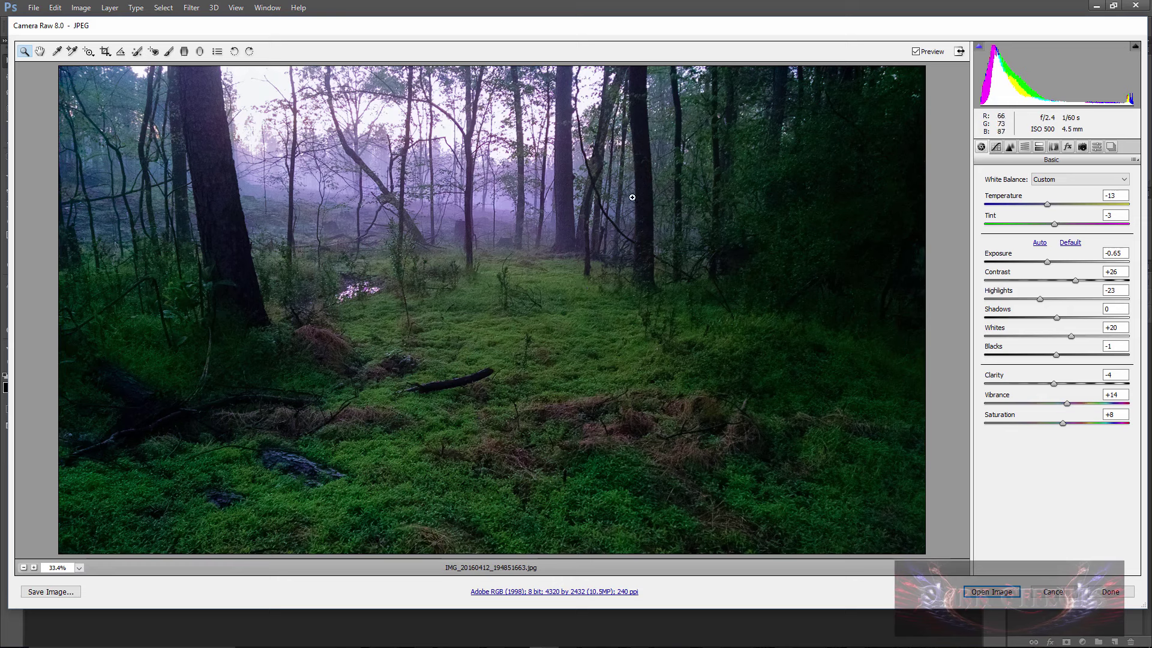
left_click(916, 52)
left_click(916, 52)
- Save the Camera Raw edit in Photoshop format as Green Woods and Fog 1.psd
left_click(53, 595)
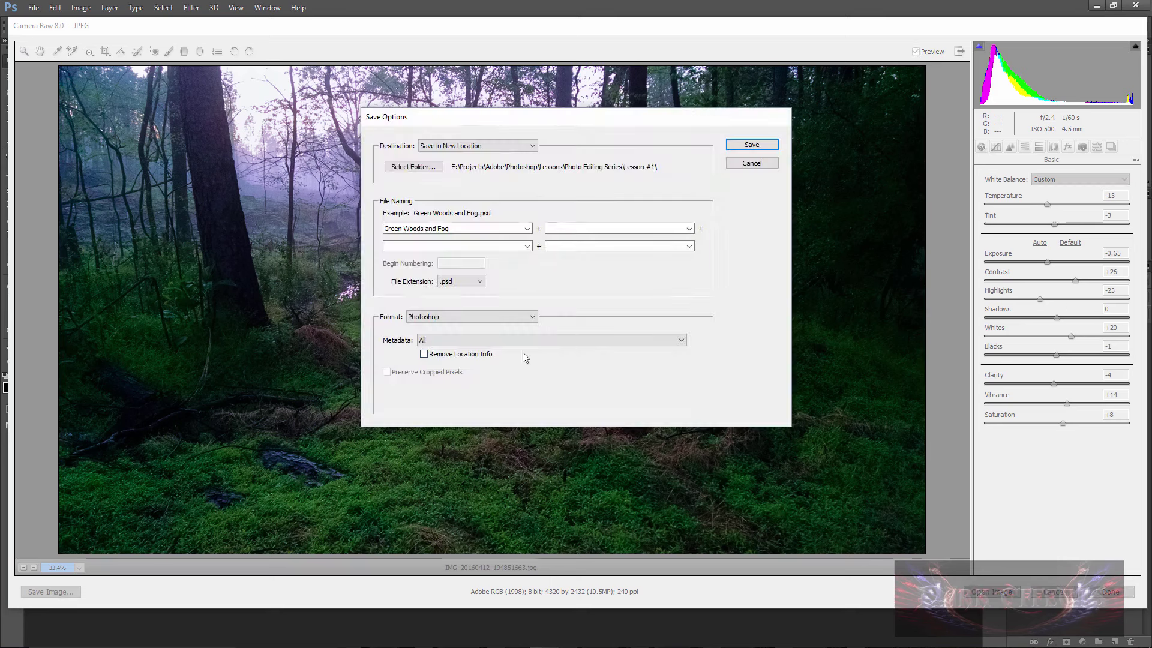
left_click_drag(551, 136, 493, 163)
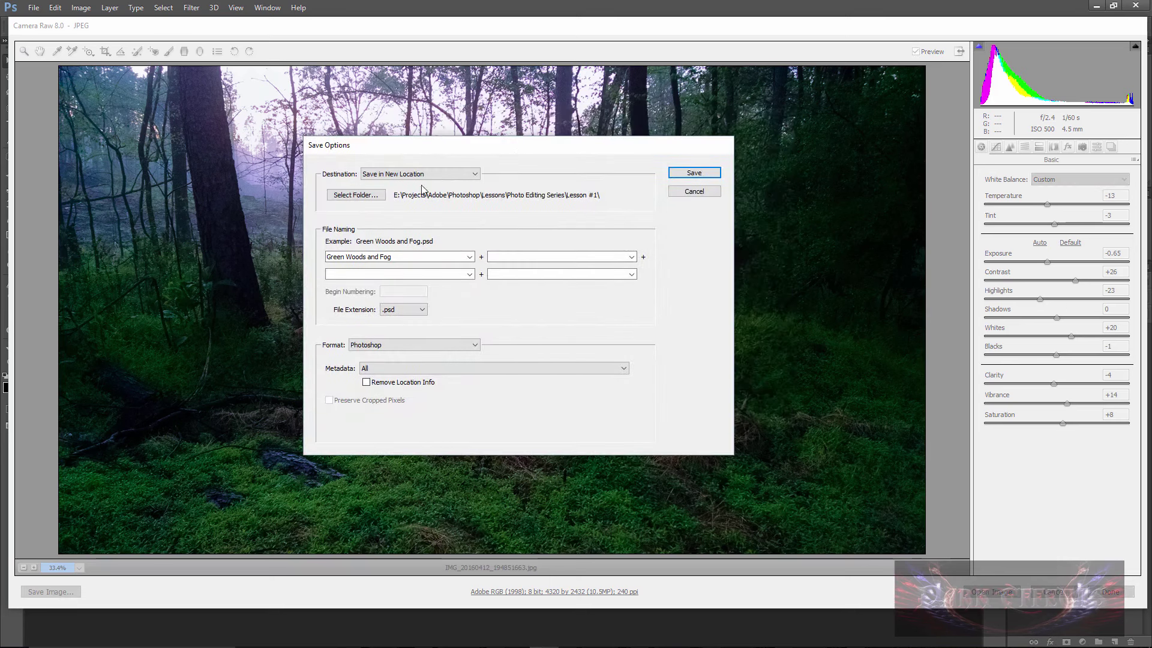
left_click(344, 257)
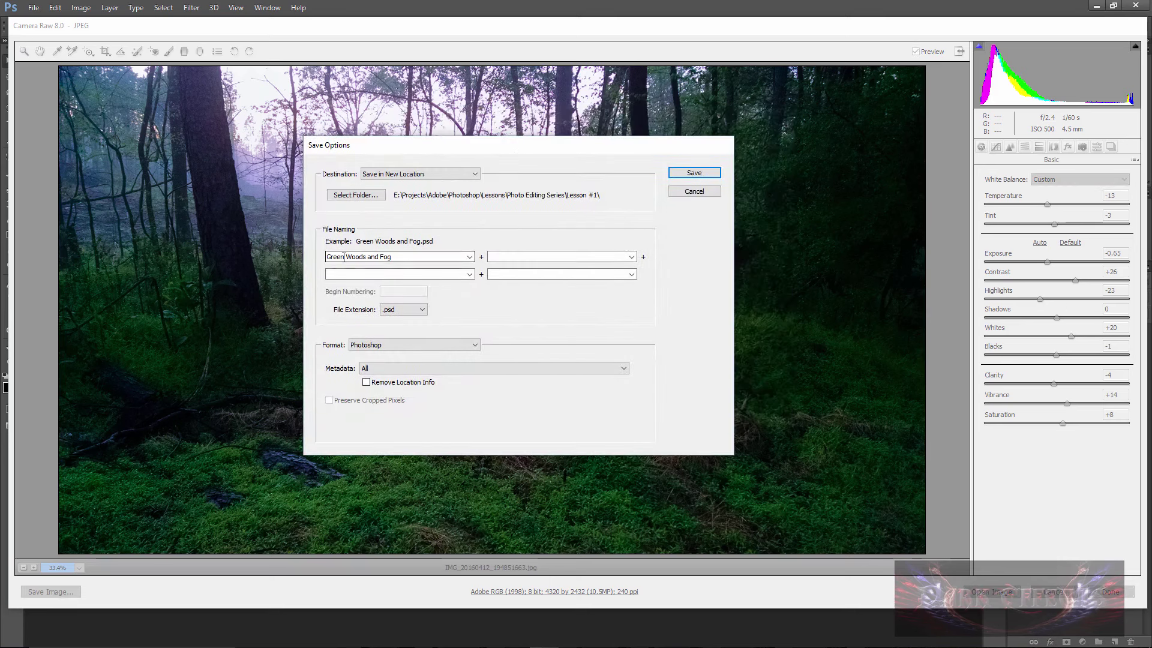
double_click(376, 256)
left_click(449, 254)
type("1")
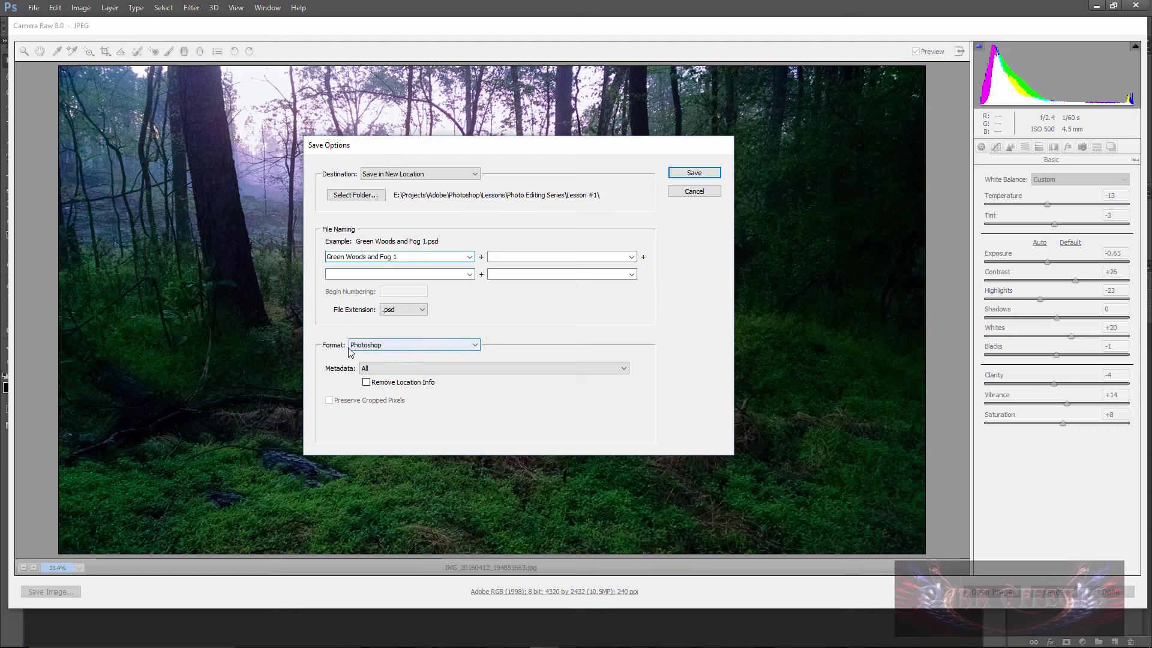
left_click(396, 351)
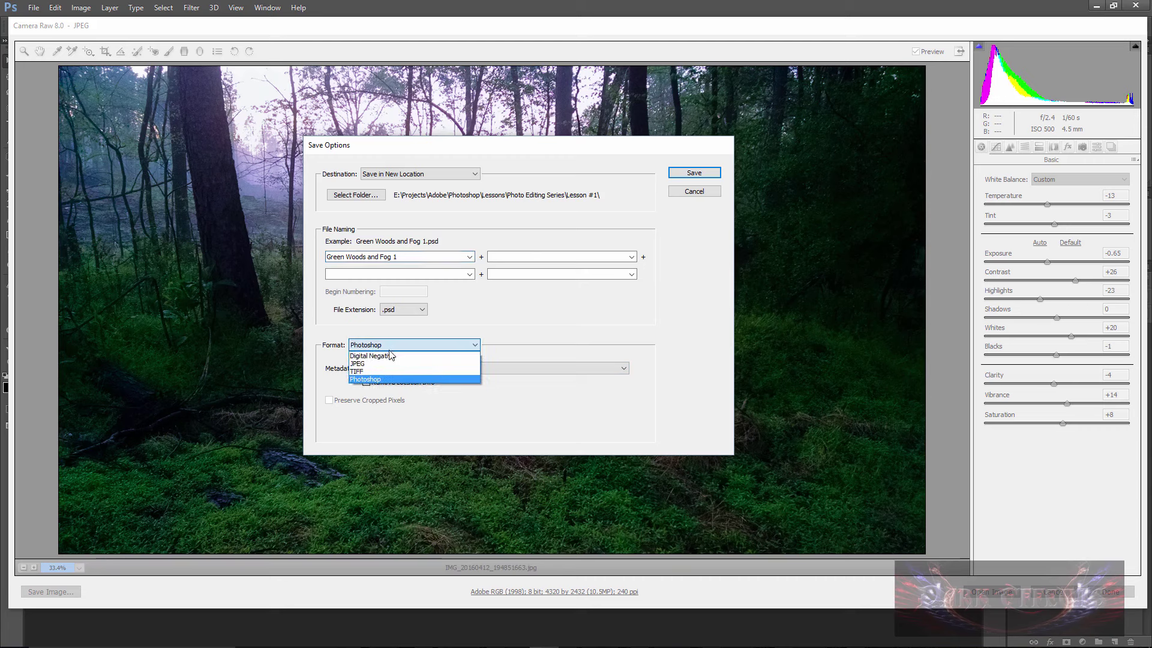
left_click(385, 379)
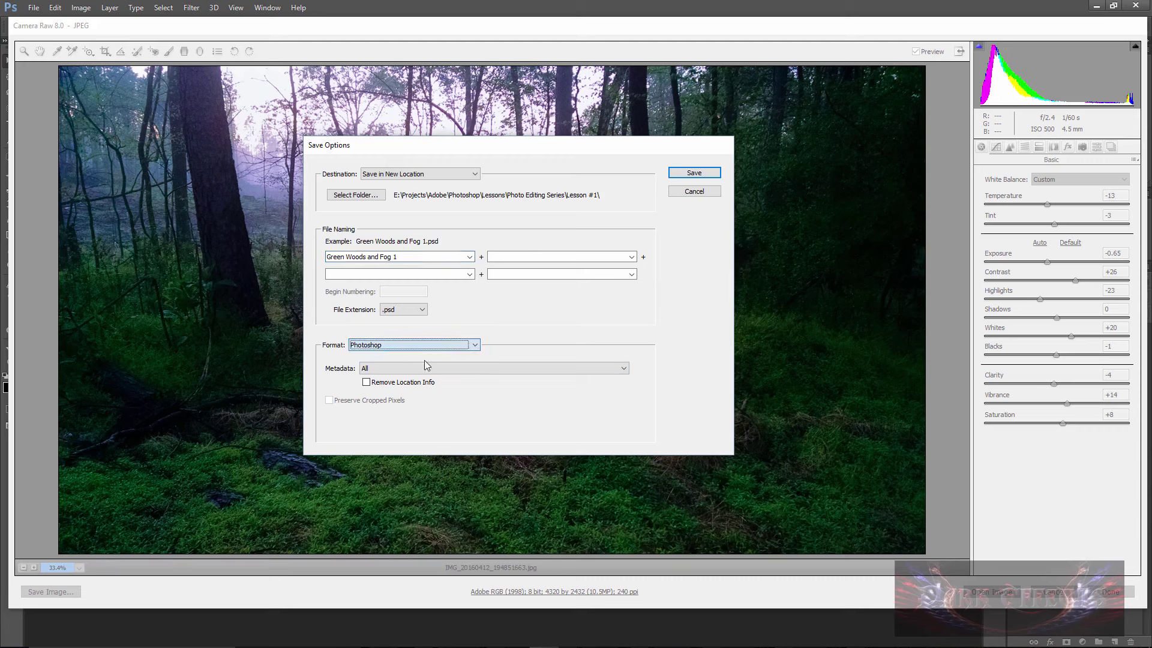
left_click(700, 175)
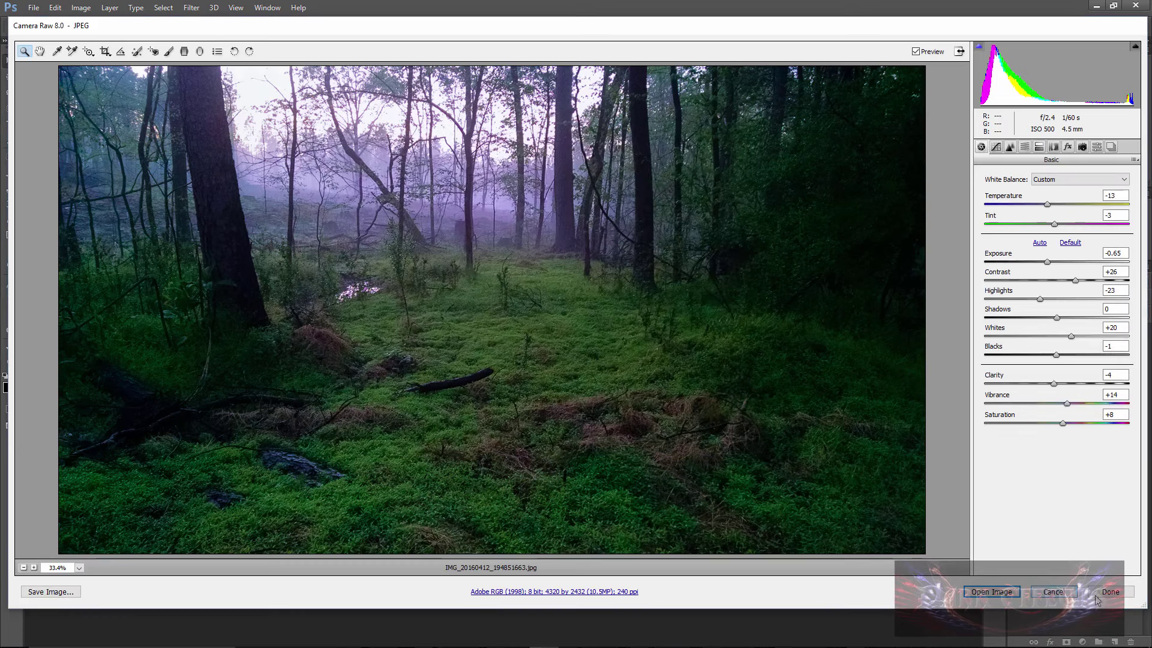
- Send the adjusted forest photo from Camera Raw into Photoshop with Open Image
left_click(1007, 594)
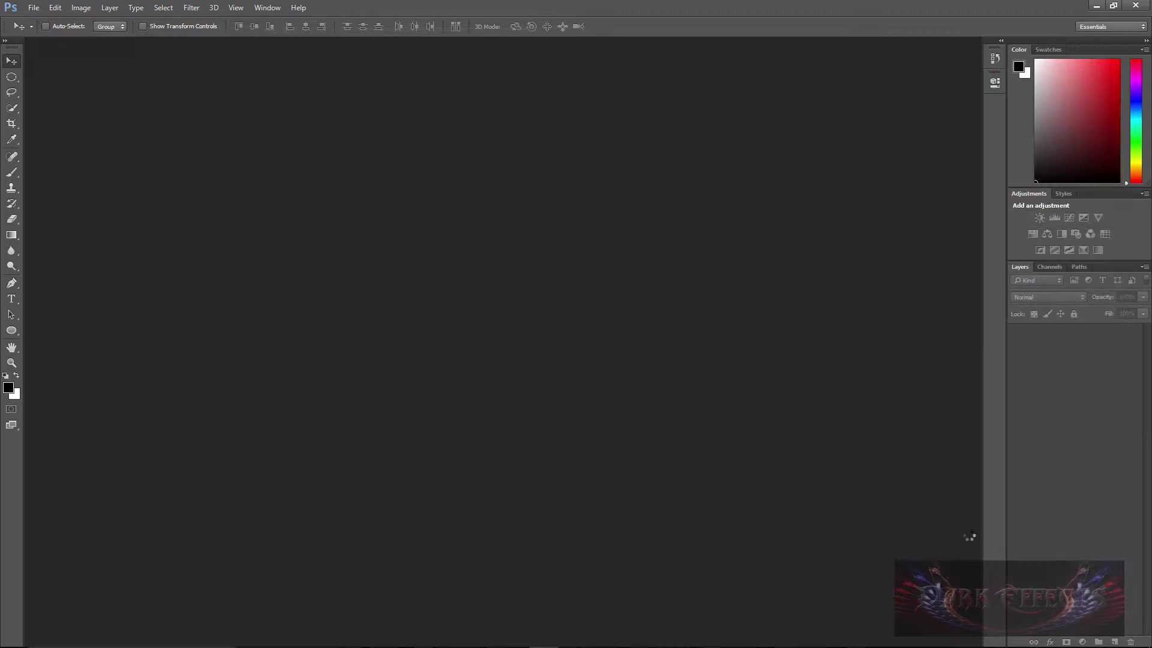